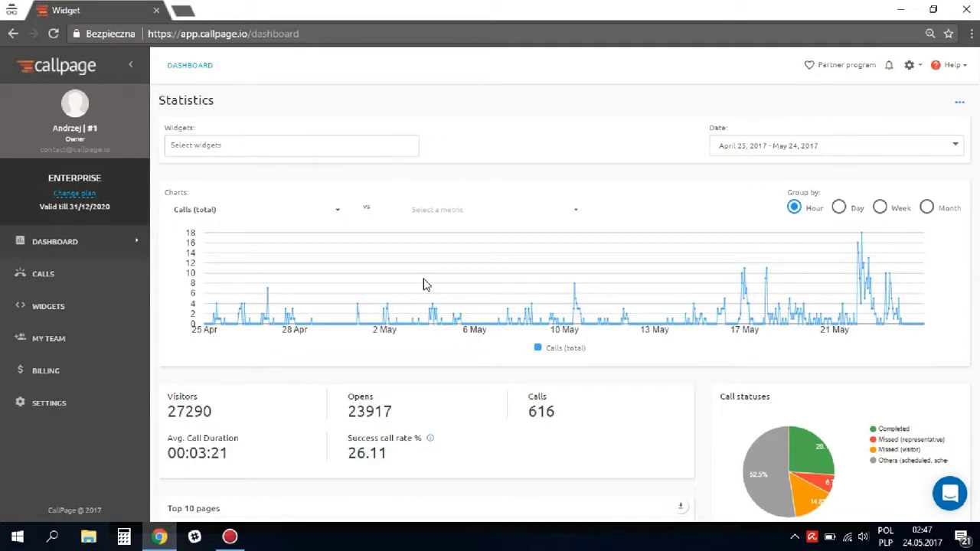
- Show and select the installation embed code for widget #4931, then expand the sidebar
left_click(89, 311)
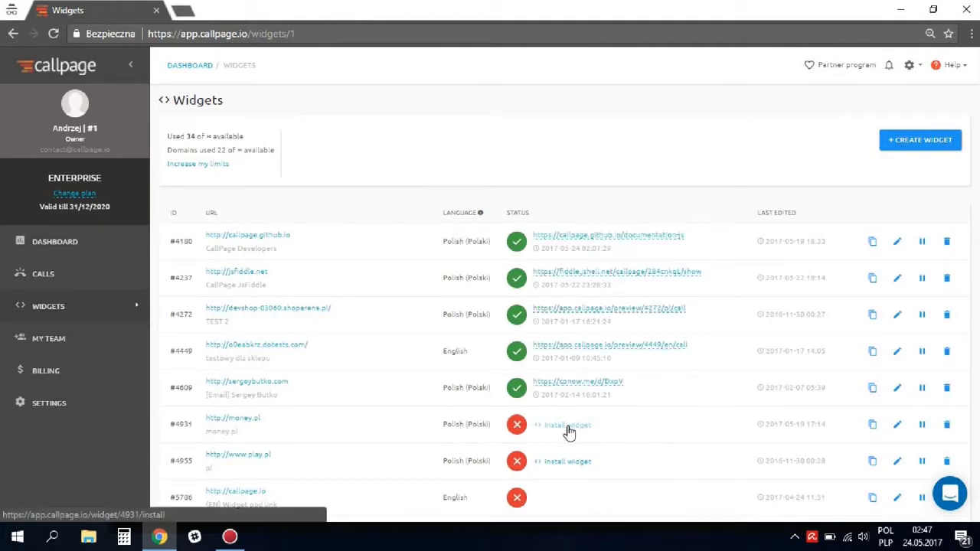
left_click(567, 425)
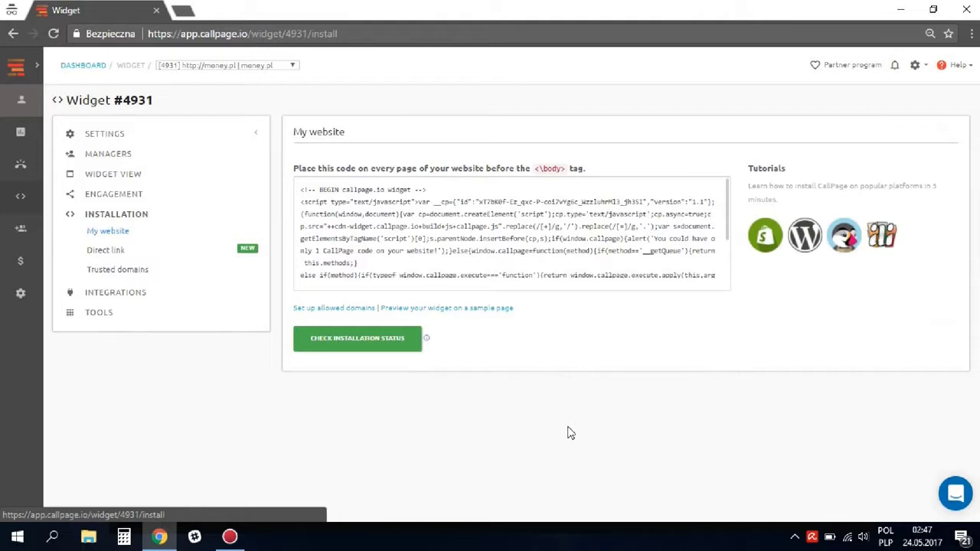
left_click(520, 241)
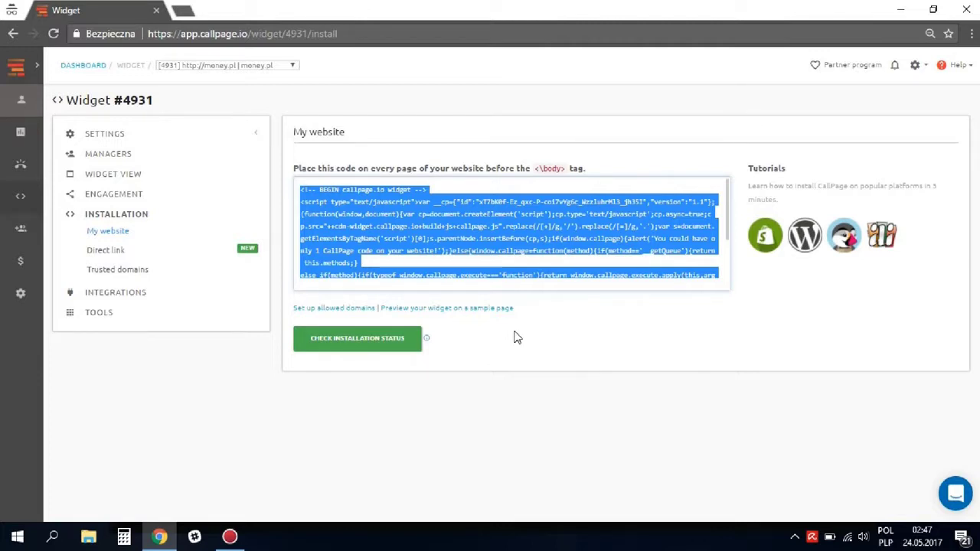
left_click(35, 68)
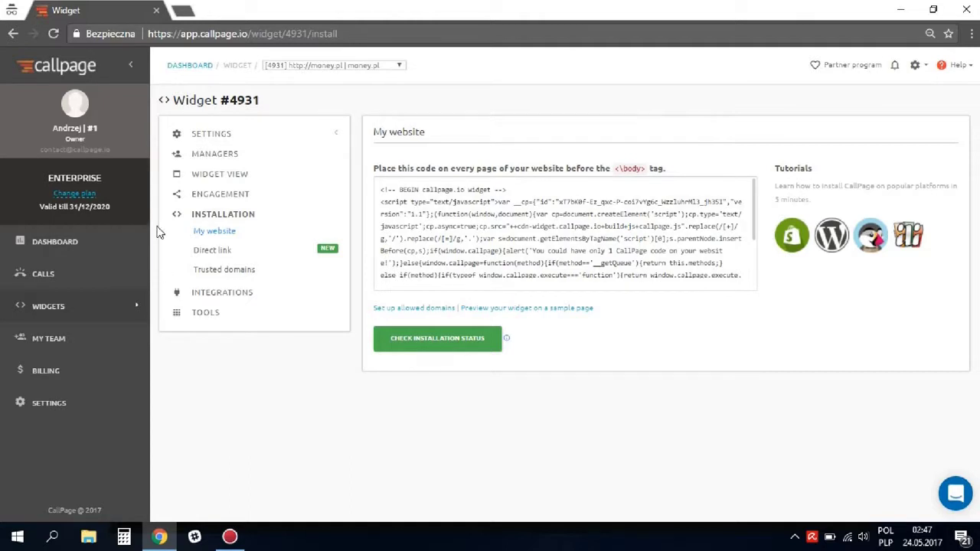
- Turn on a custom SMS Sender ID 'test' for widget #5949 and save it
left_click(98, 307)
scroll(799, 375, "down", 4)
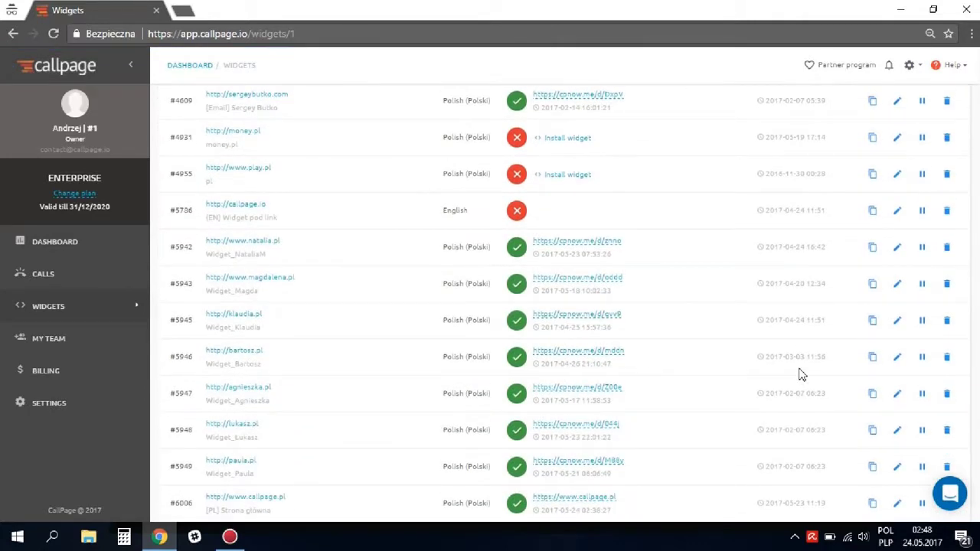
left_click(897, 468)
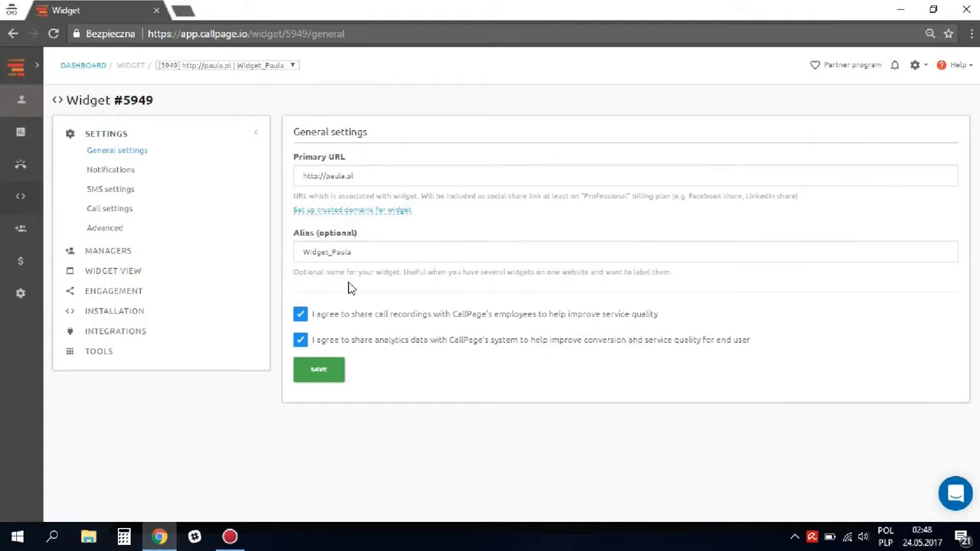
left_click(113, 196)
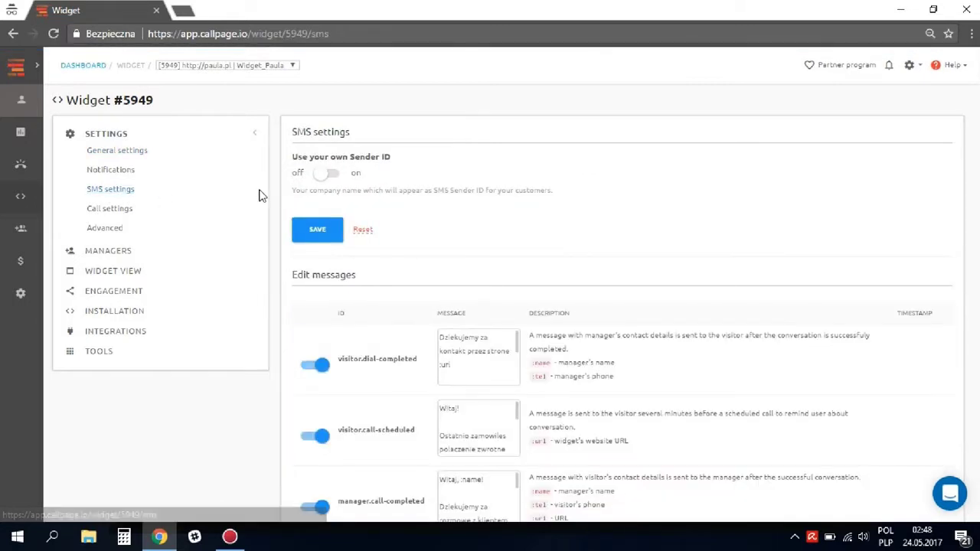
left_click(337, 183)
left_click(343, 241)
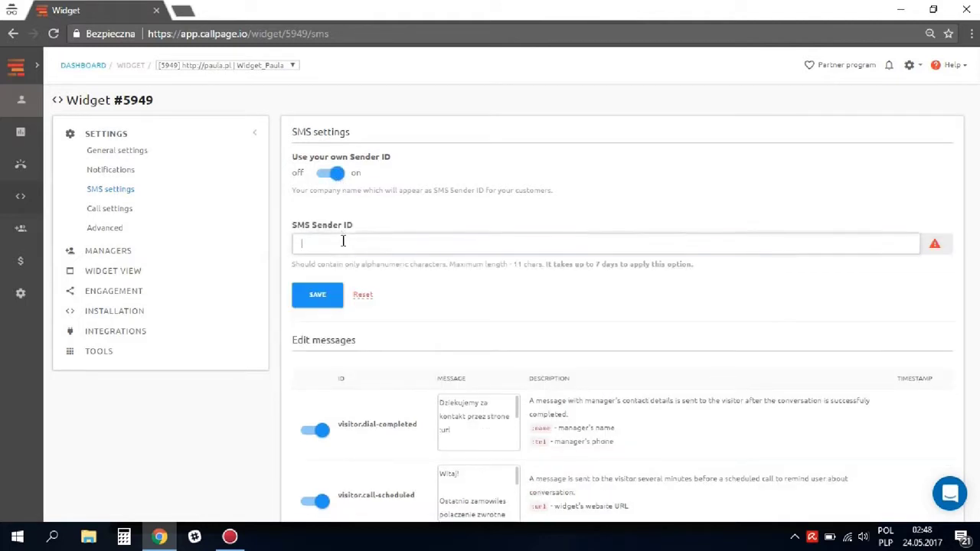
type("test")
left_click(328, 300)
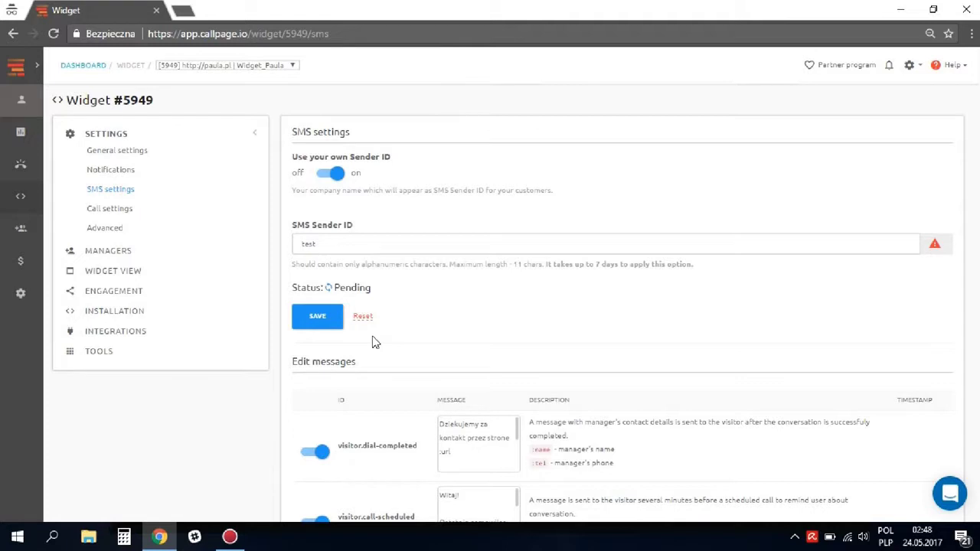
- Review the SMS message templates, highlighting the manager.call-completed description
scroll(375, 342, "down", 3)
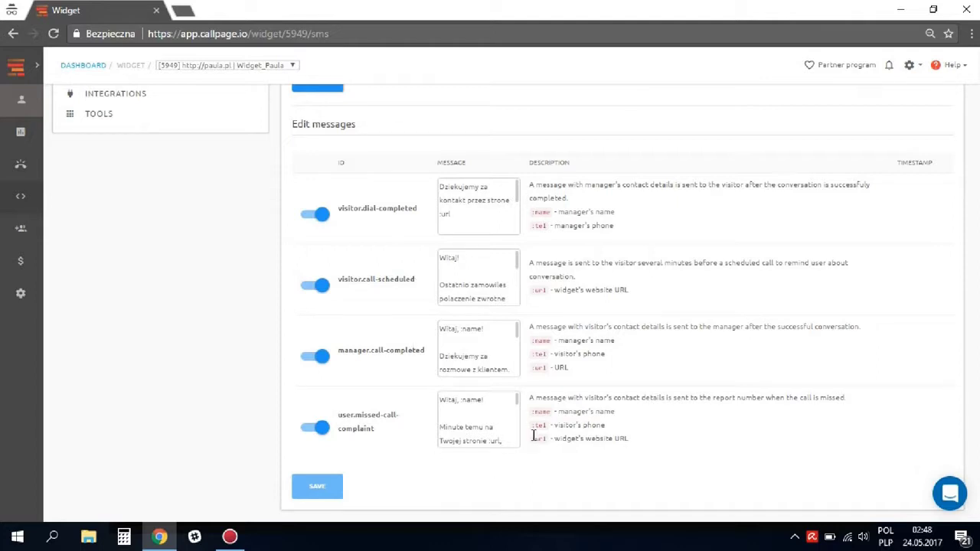
scroll(474, 337, "down", 3)
scroll(475, 337, "up", 4)
left_click_drag(528, 327, 582, 369)
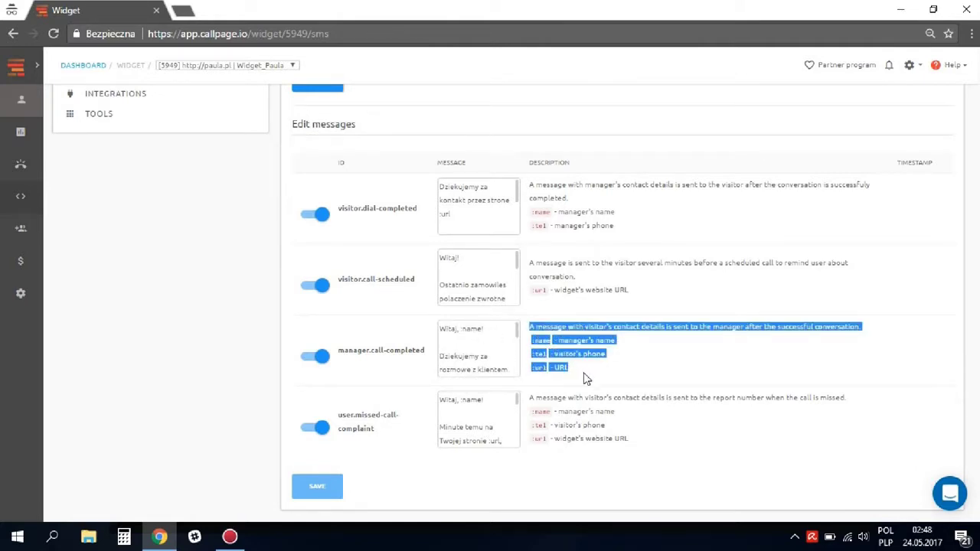
left_click(585, 379)
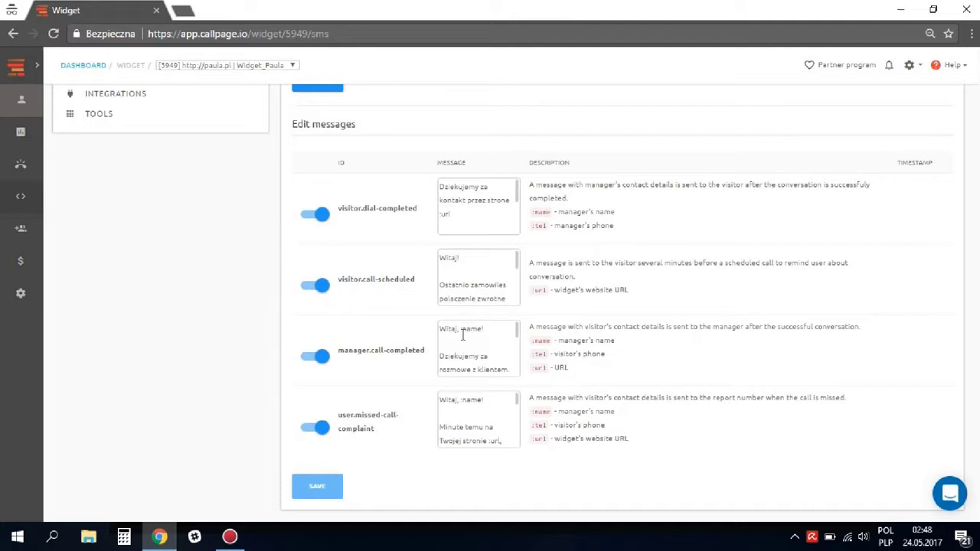
scroll(274, 288, "up", 3)
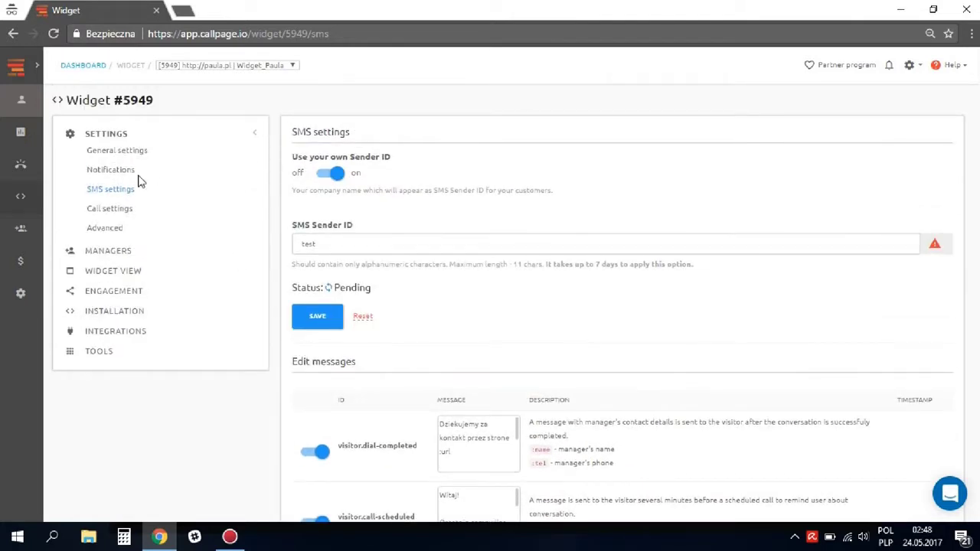
- Set widget #5949's call algorithm briefly to In sequence, then back to Simultaneously
left_click(121, 212)
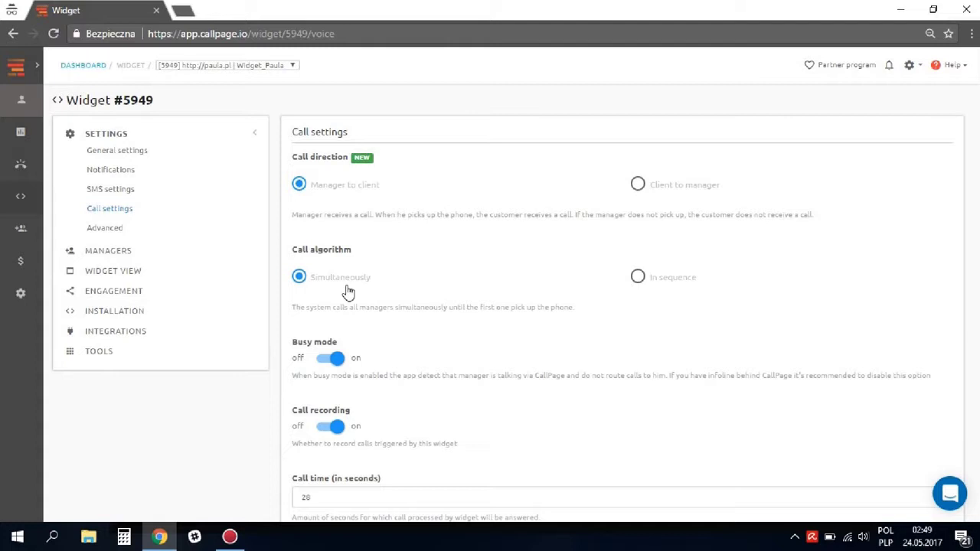
left_click(639, 279)
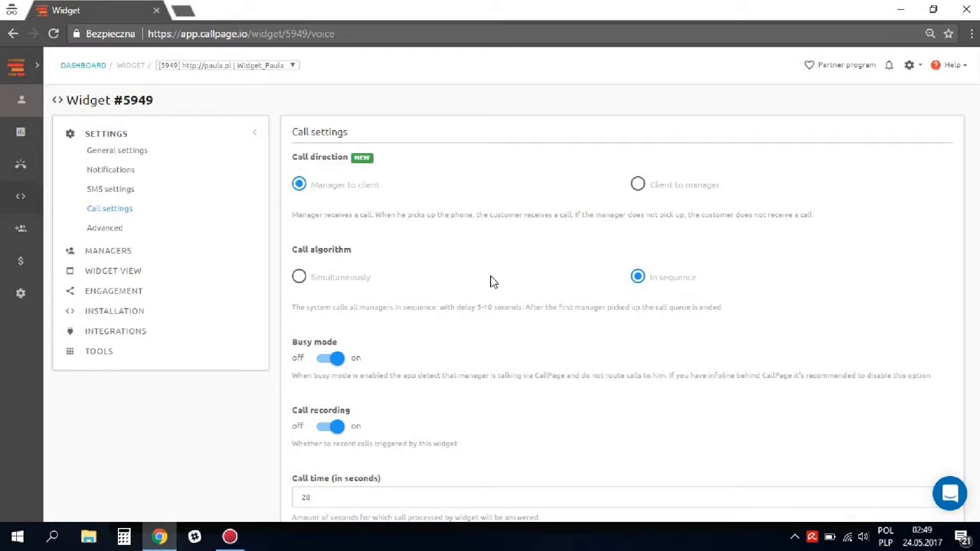
left_click(299, 278)
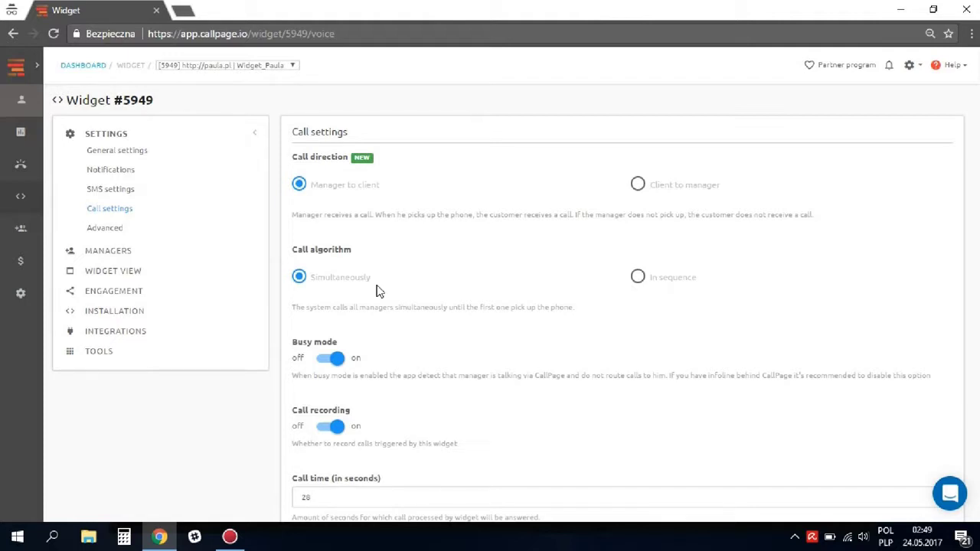
scroll(247, 315, "down", 4)
scroll(177, 284, "up", 4)
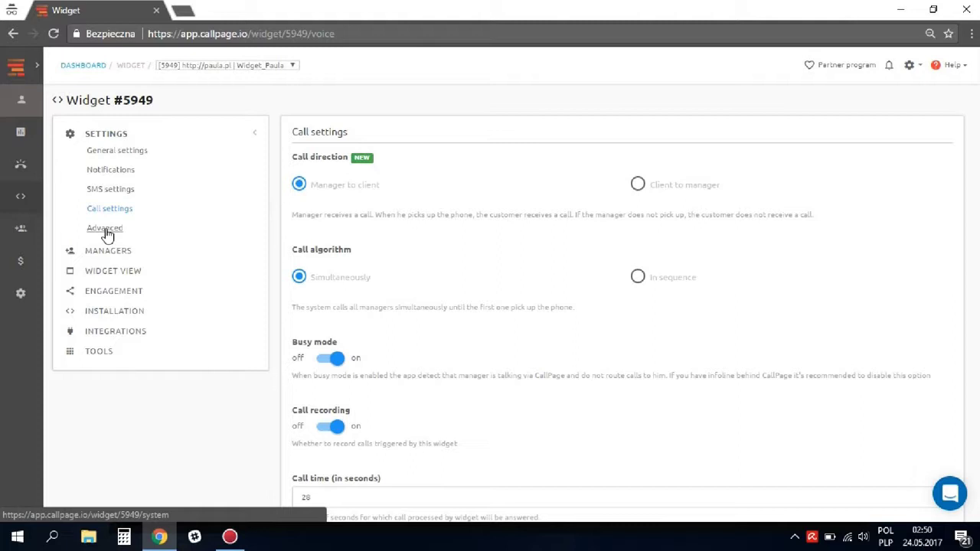
- In Advanced settings, toggle mobile display and after-hours hiding, ending with mobile on, hiding off
left_click(107, 230)
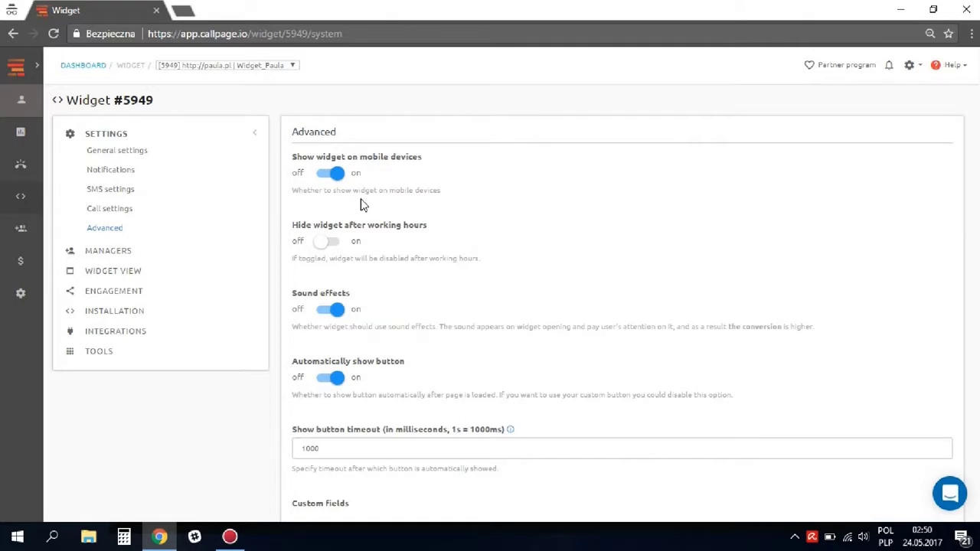
left_click(320, 178)
left_click(330, 178)
left_click(341, 248)
left_click(320, 249)
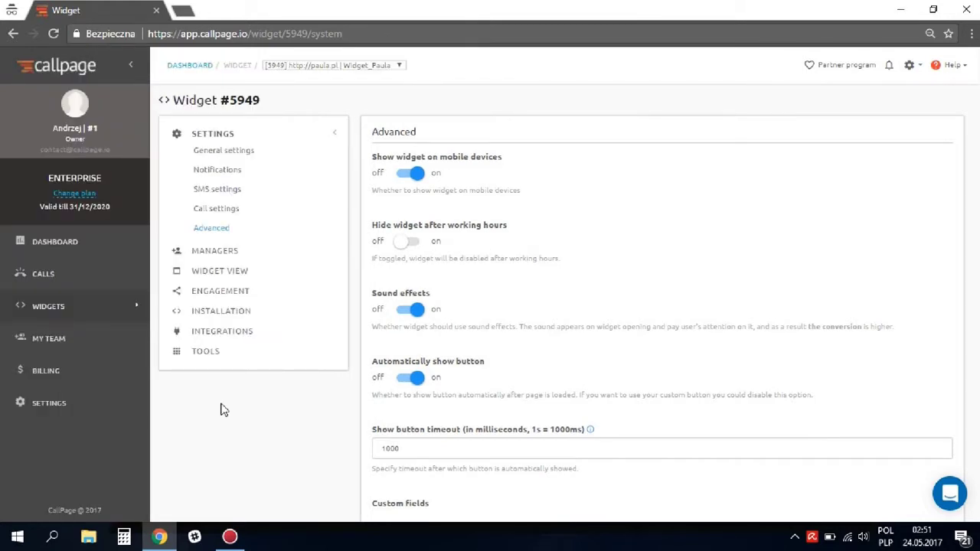
- Submit a new Manager-role team user with name, phone and email; the email is rejected as taken
left_click(71, 346)
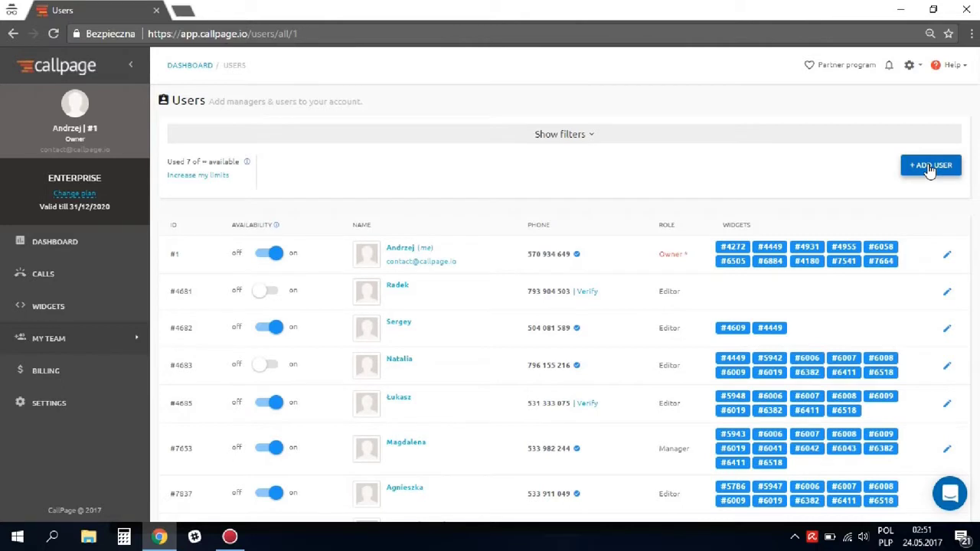
left_click(929, 167)
left_click(423, 143)
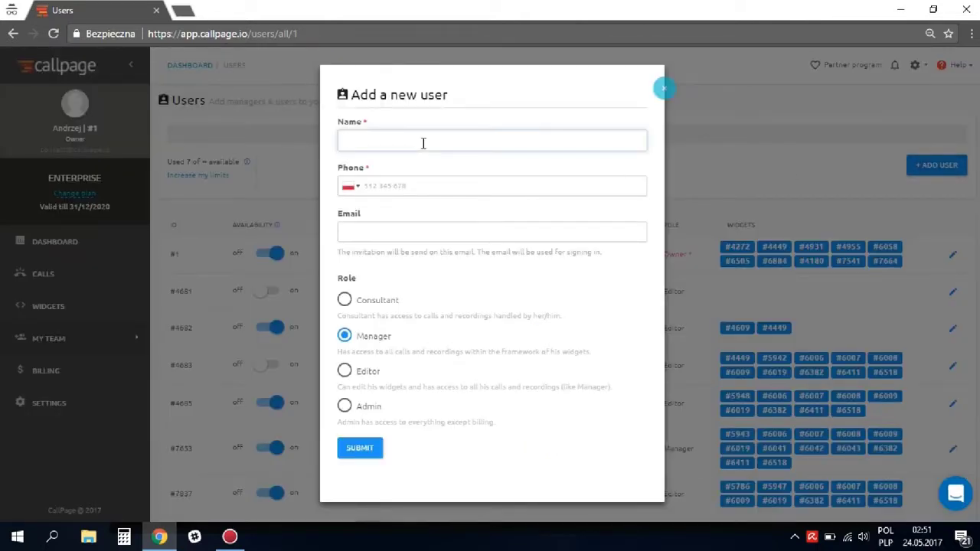
left_click(405, 187)
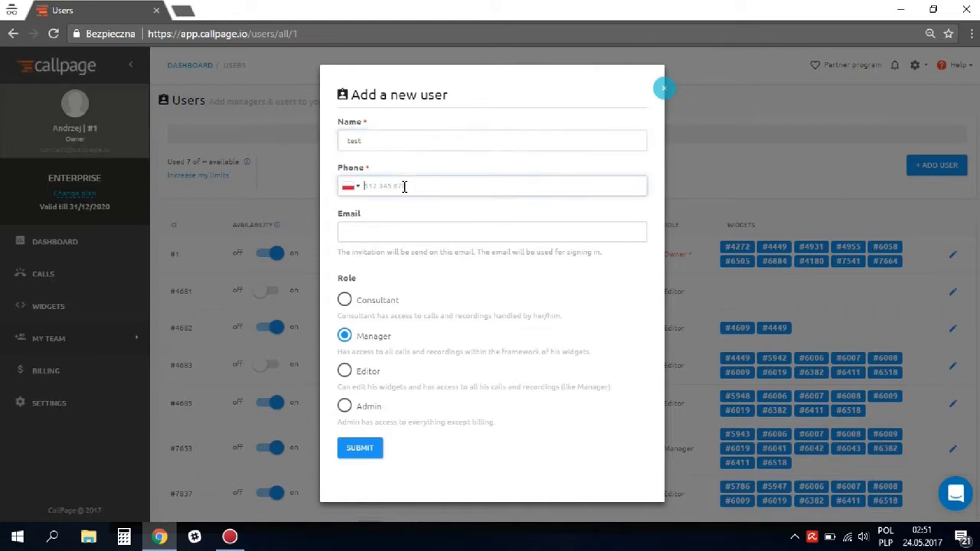
type("85 698 74 22")
left_click(401, 227)
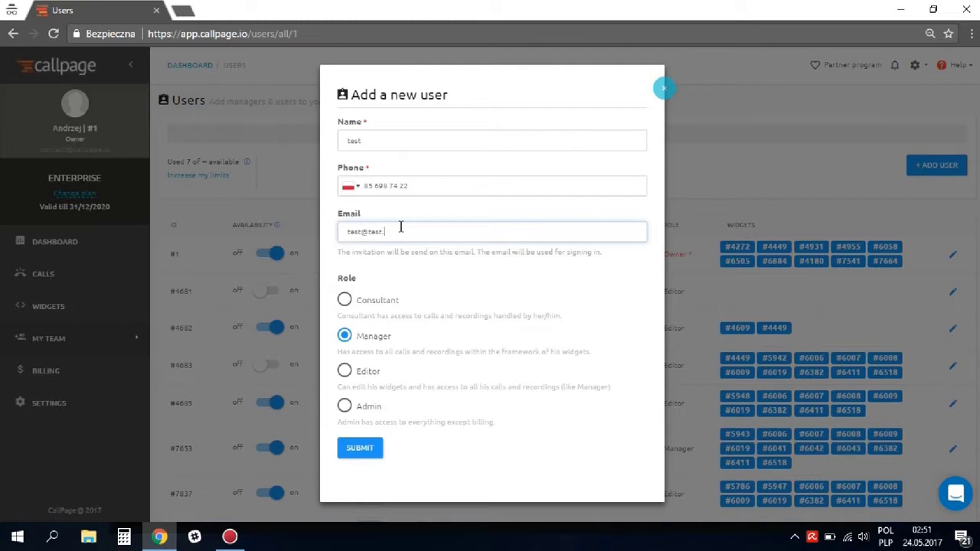
left_click(358, 450)
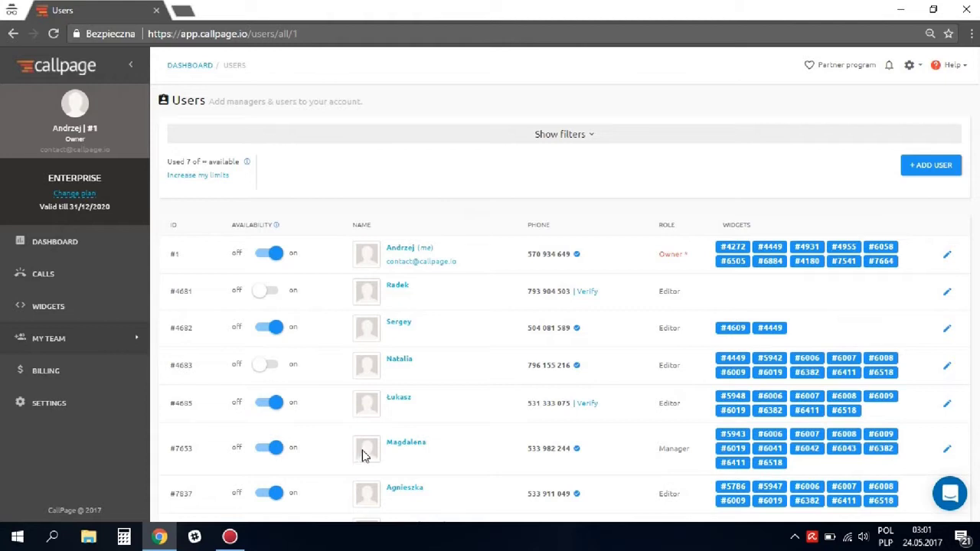
mouse_move(596, 301)
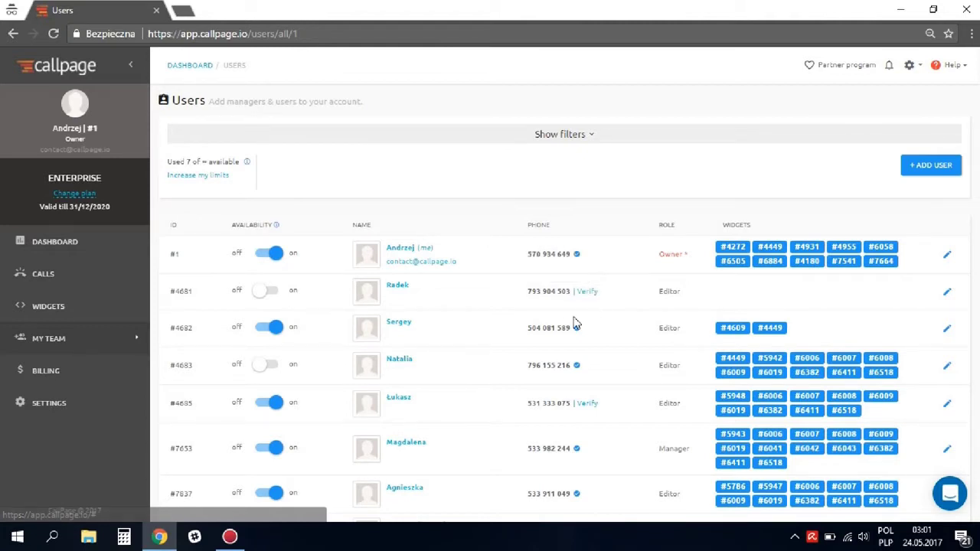
left_click(69, 310)
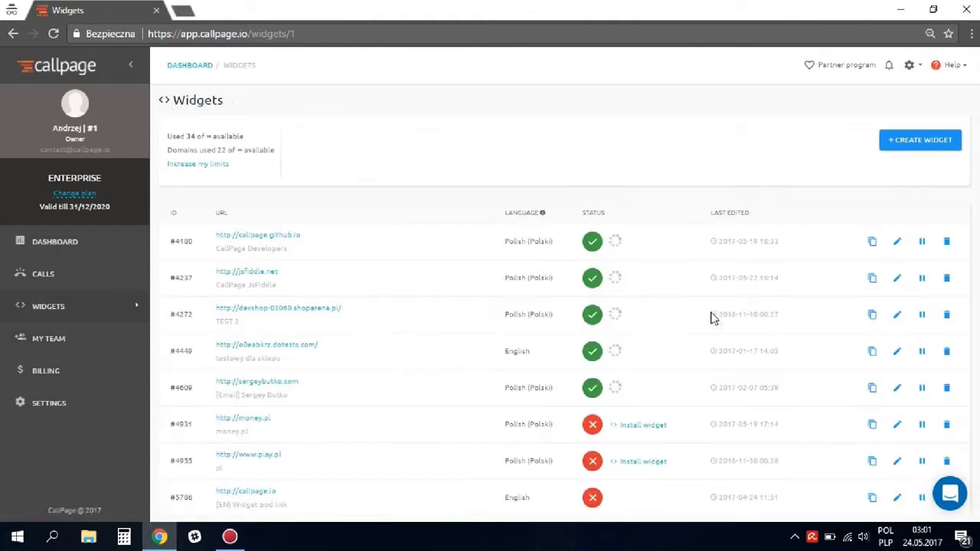
scroll(711, 318, "down", 4)
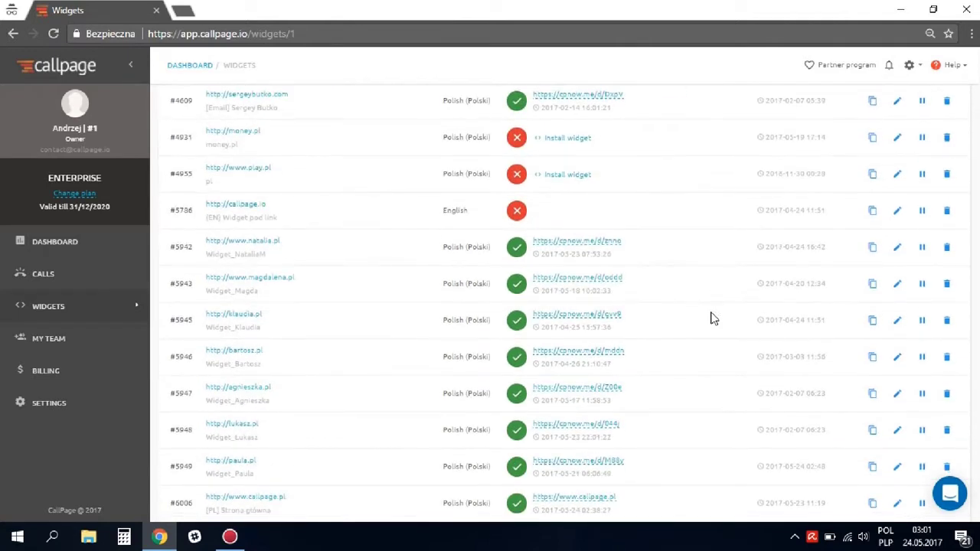
- Open the Add new manager dialog under widget #5949's call operators
left_click(898, 470)
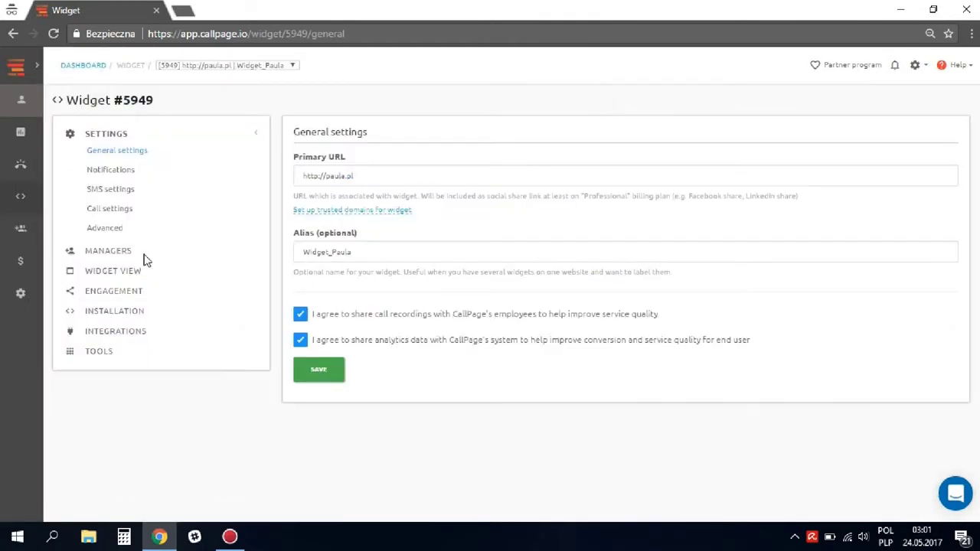
left_click(116, 253)
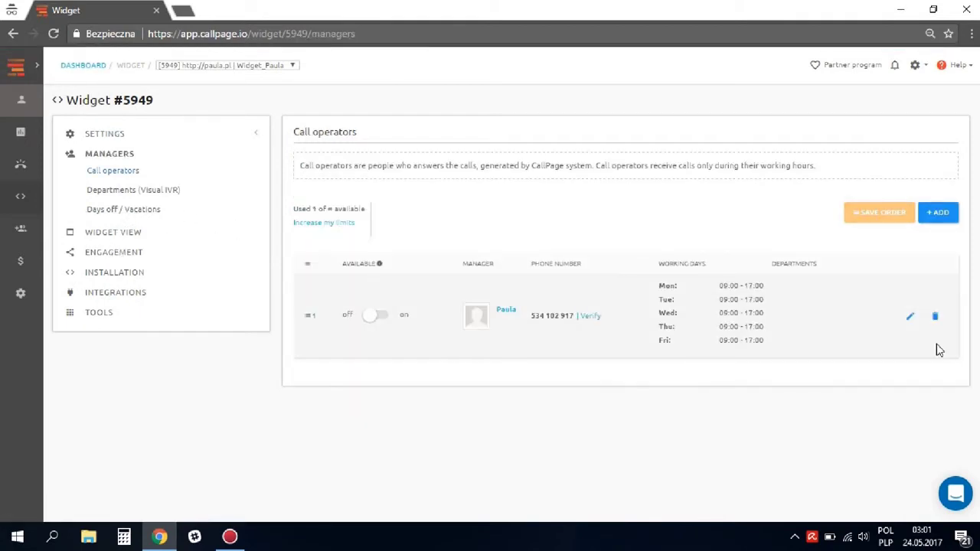
left_click(935, 219)
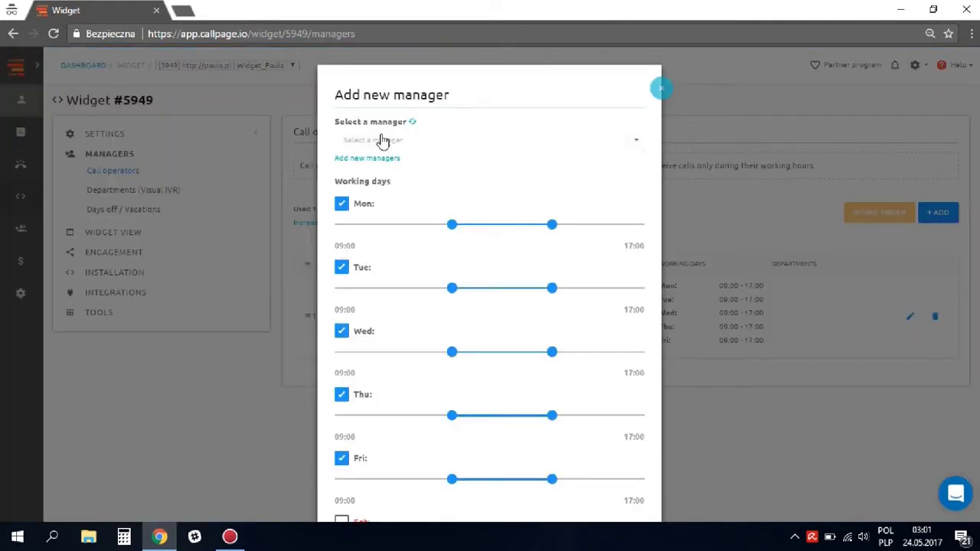
- Add the first listed manager as operator for Mon, Wed from 04:15, Thu until 14:50, and Fri
left_click(384, 142)
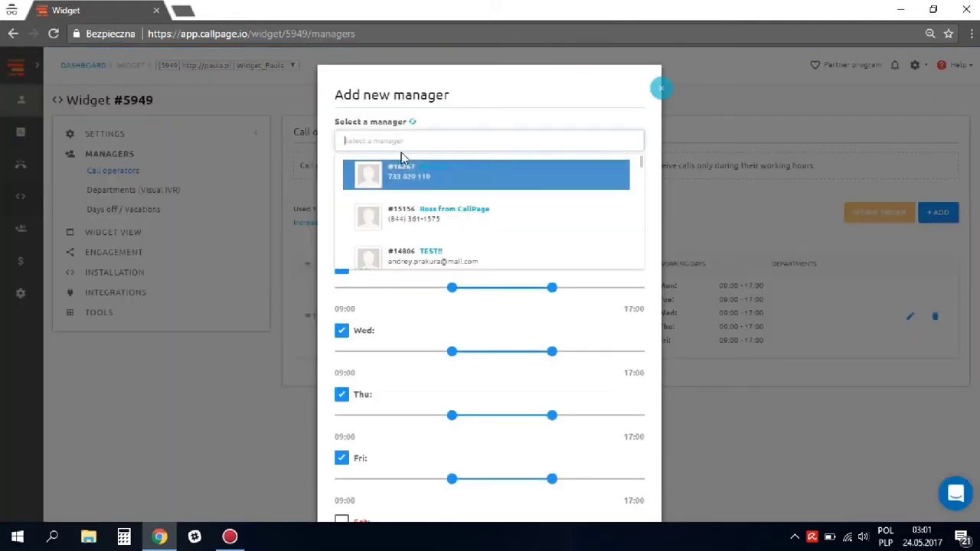
left_click(502, 179)
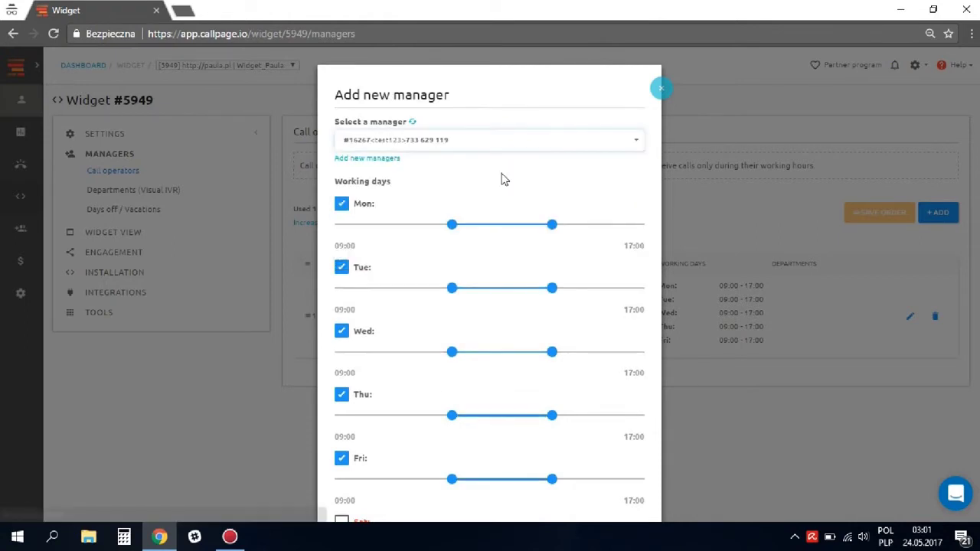
scroll(555, 301, "down", 2)
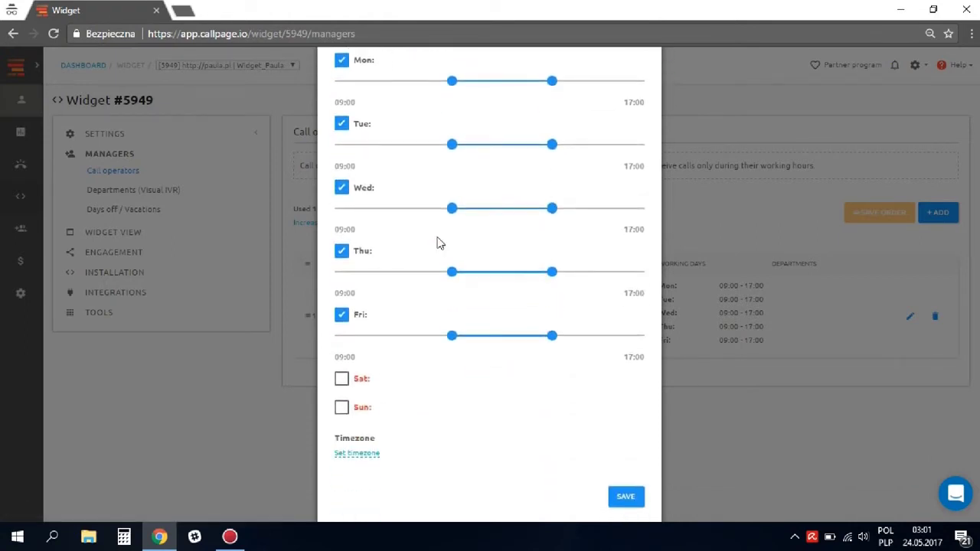
left_click_drag(452, 210, 395, 212)
left_click_drag(552, 272, 525, 274)
left_click_drag(553, 146, 563, 146)
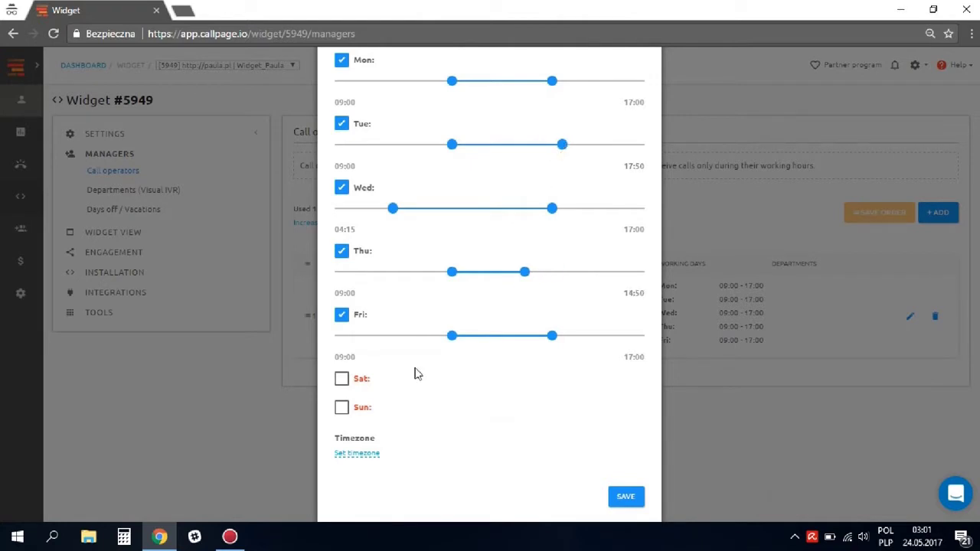
left_click(342, 125)
left_click(626, 477)
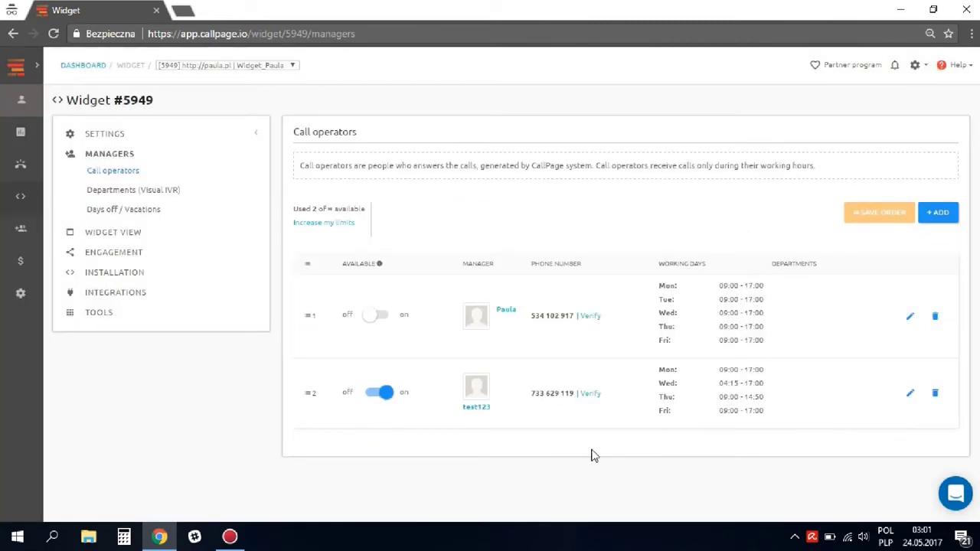
- Open the widget appearance editor and try green, red, yellow and grey palettes, ending on blue
left_click(138, 236)
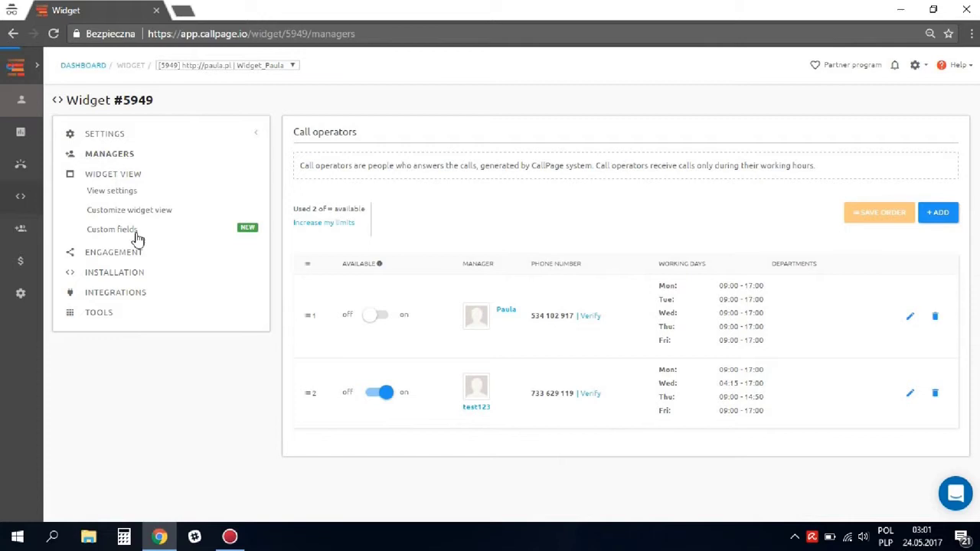
left_click(156, 213)
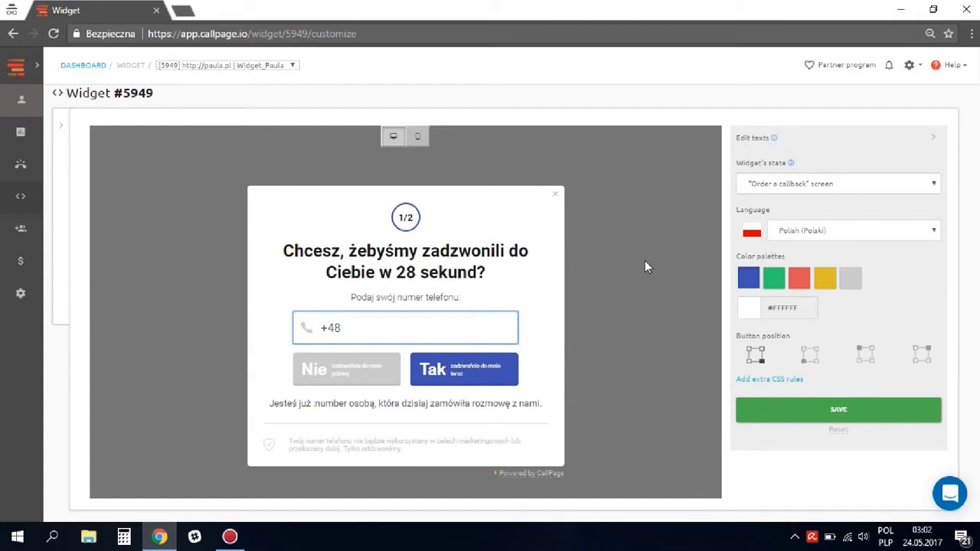
left_click(774, 278)
left_click(799, 282)
left_click(824, 280)
left_click(848, 285)
left_click(750, 282)
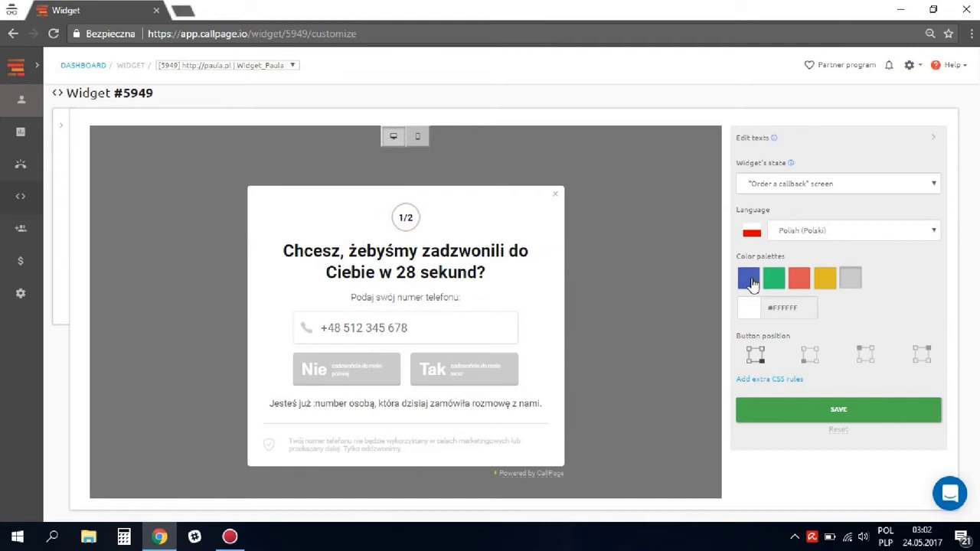
- Switch the widget language to English and test button corners, keeping bottom-right
left_click(789, 233)
left_click(823, 280)
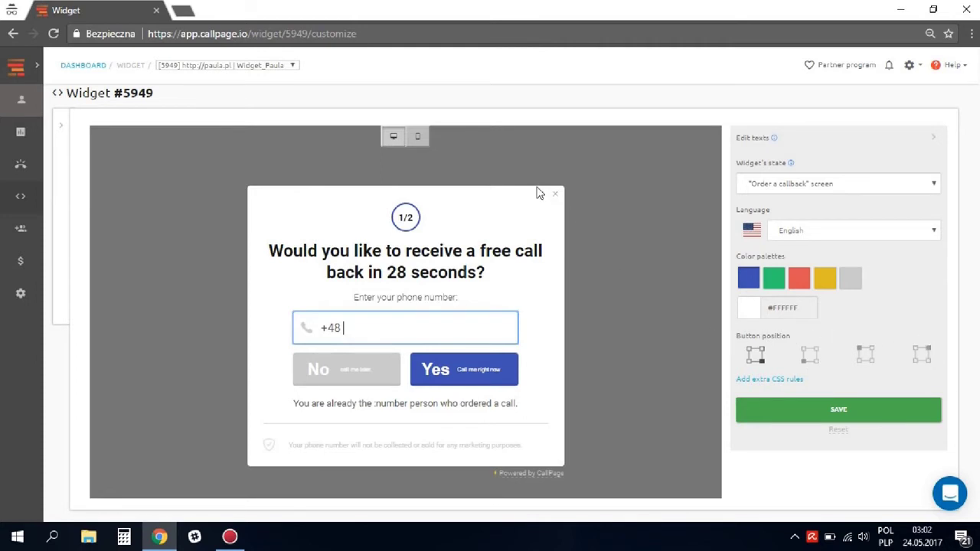
left_click(555, 195)
left_click(810, 356)
left_click(865, 356)
left_click(912, 355)
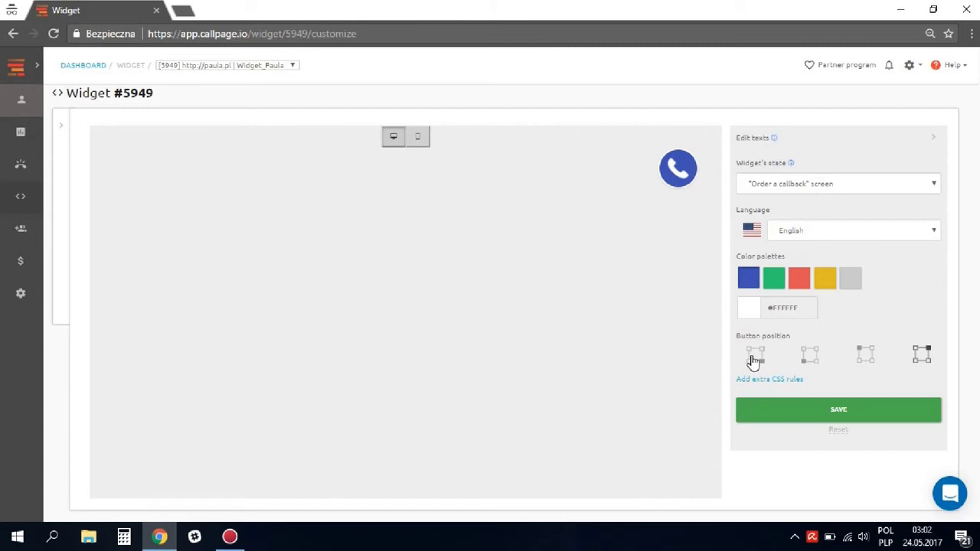
left_click(753, 355)
left_click(679, 457)
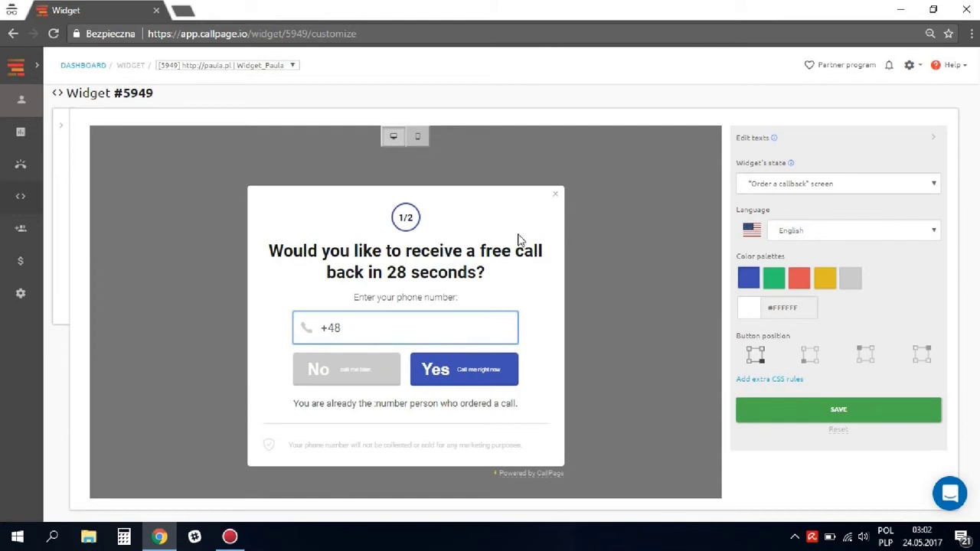
left_click(485, 273)
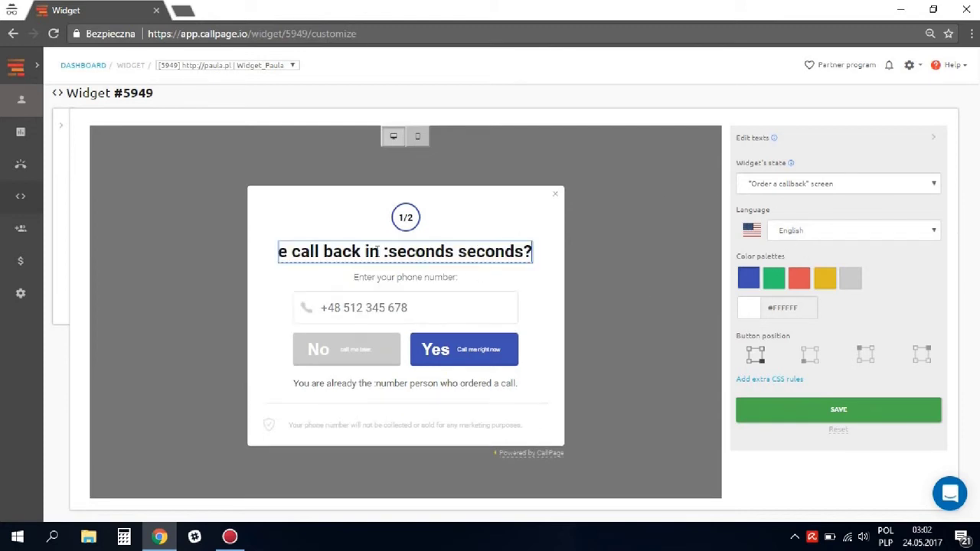
key("BackSpace")
key("BackSpace")
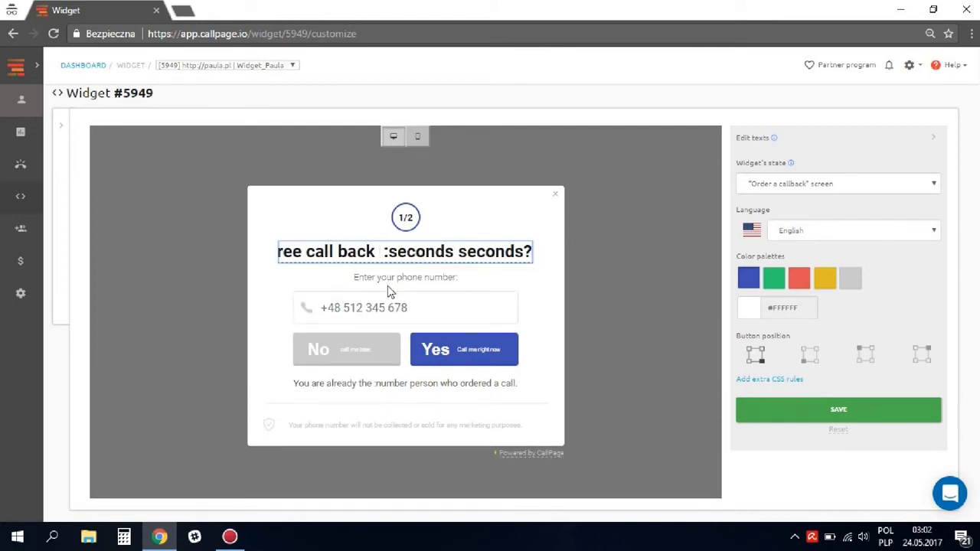
type("in")
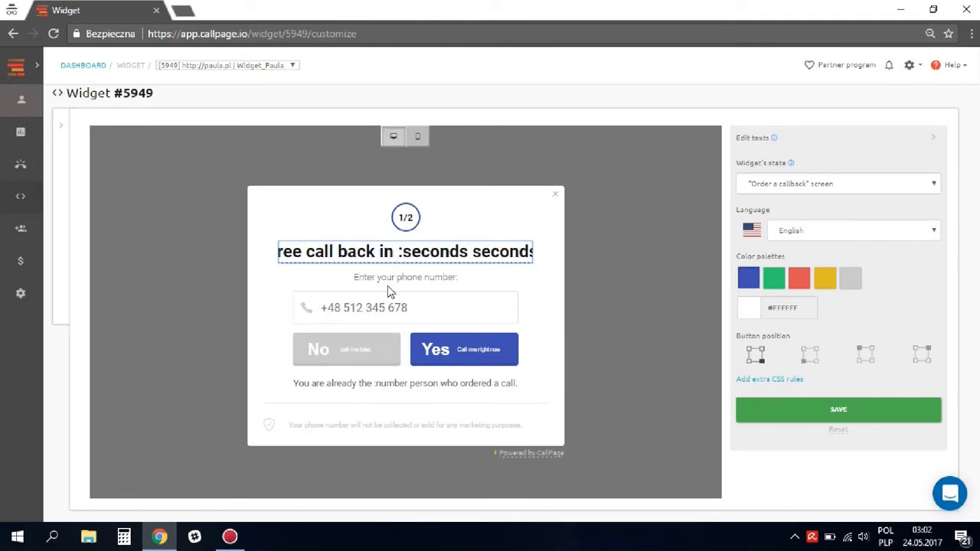
left_click(784, 434)
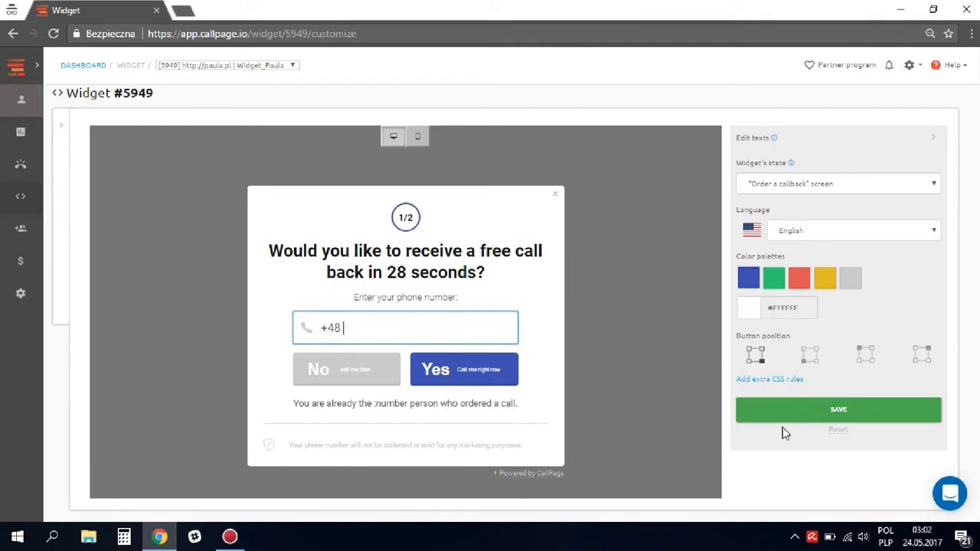
- Paste the background-image CSS block into the extra CSS rules editor, briefly viewing its documentation
left_click(781, 381)
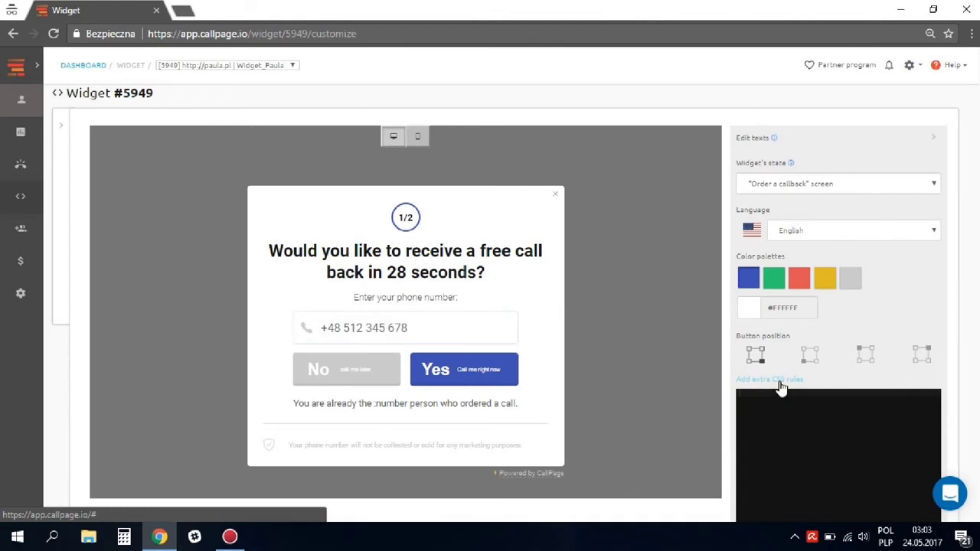
scroll(781, 388, "down", 1)
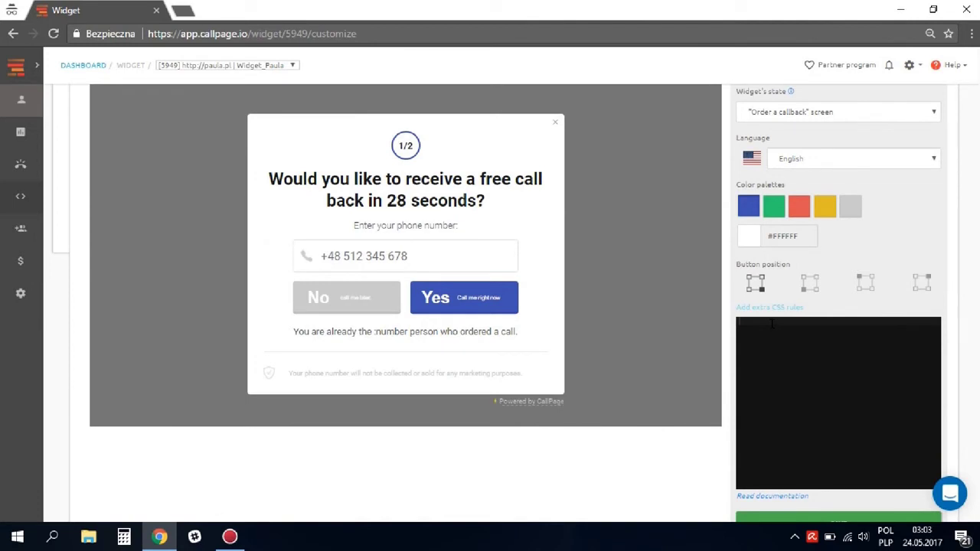
key("ctrl+v")
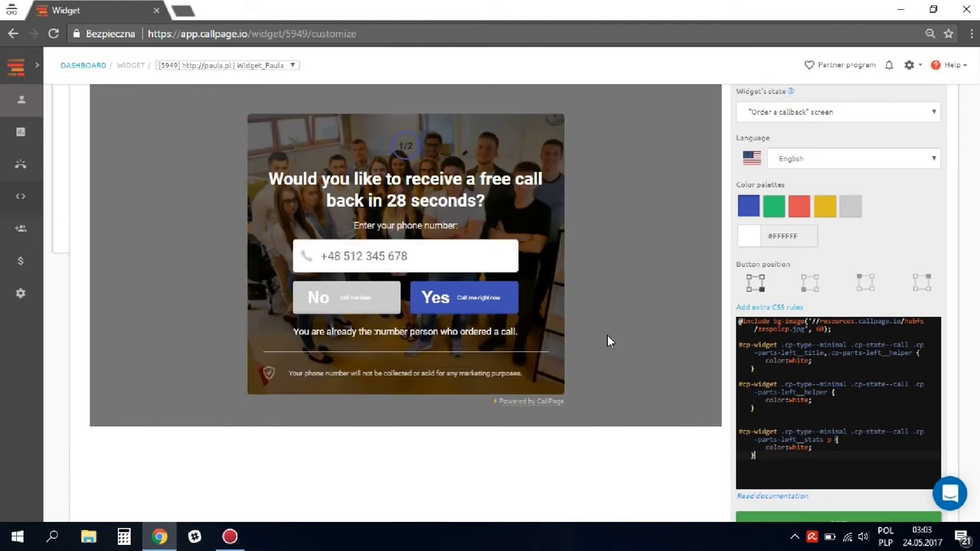
left_click(775, 497)
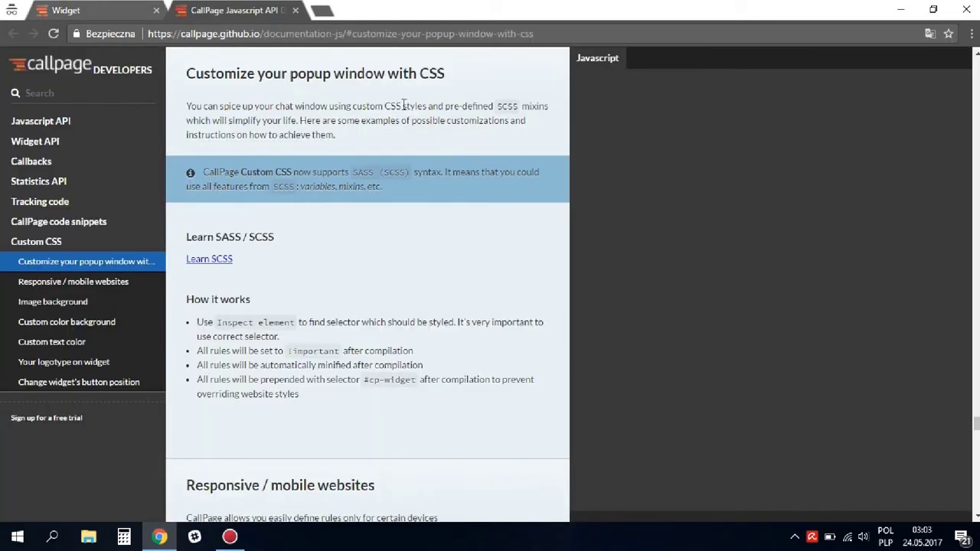
key("ctrl+w")
scroll(698, 418, "down", 1)
scroll(629, 416, "up", 2)
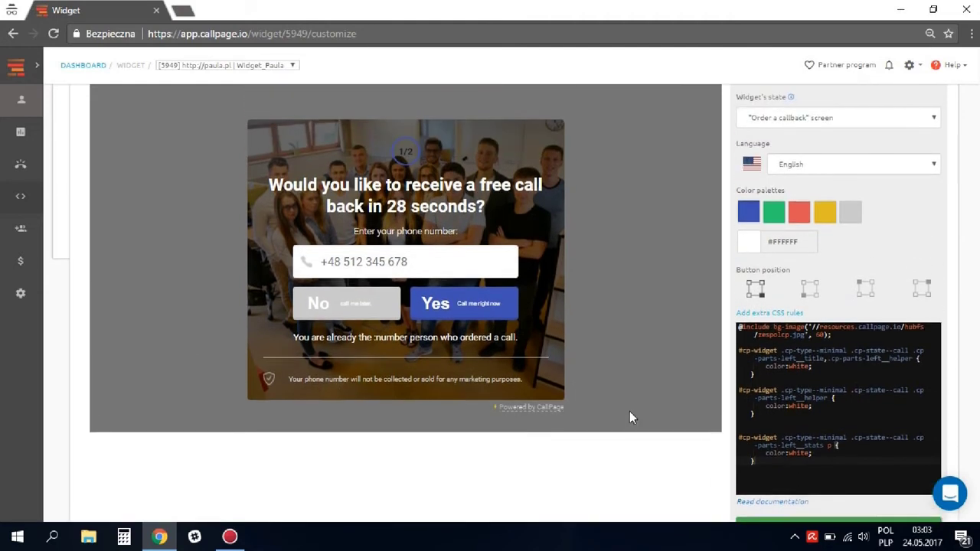
- Expand the widget settings sections and open the URL's configuration page under Tools
scroll(92, 123, "up", 1)
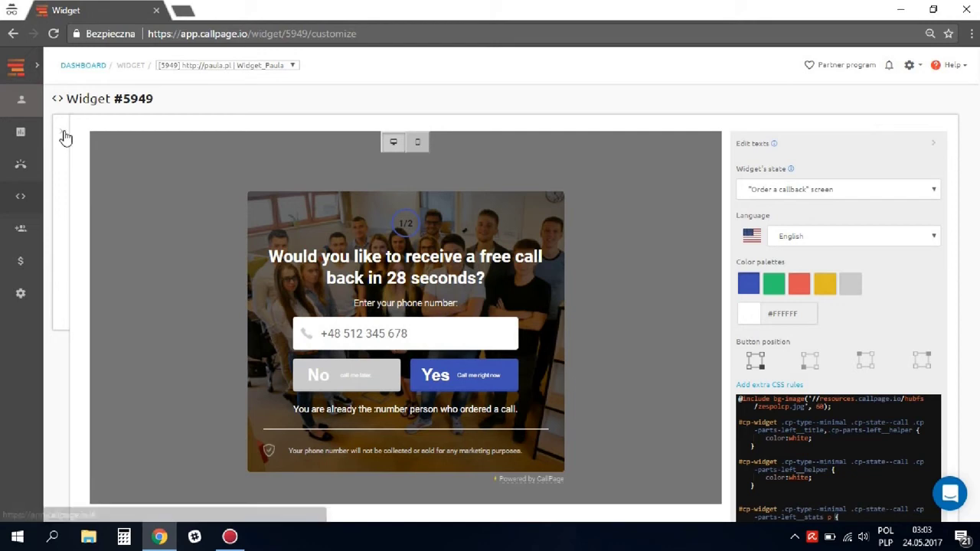
left_click(61, 132)
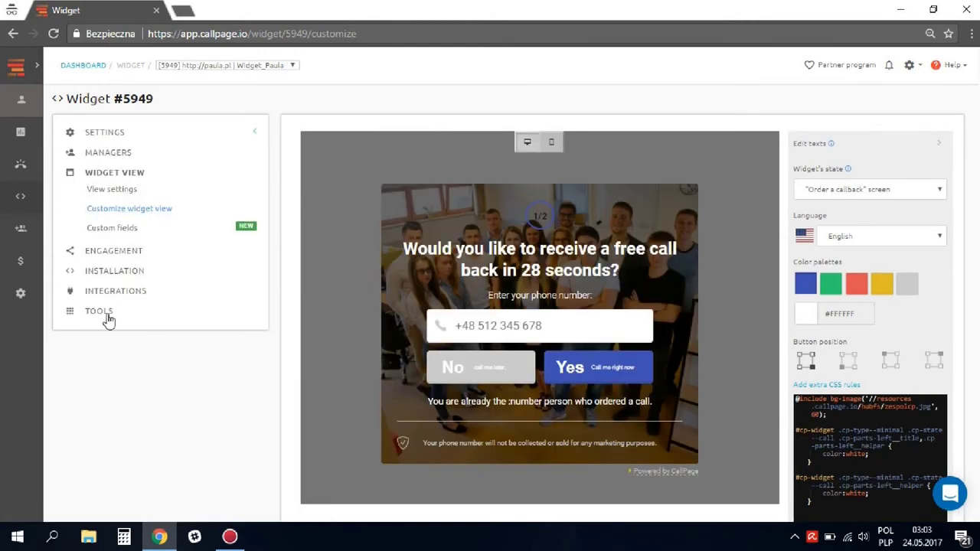
left_click(108, 319)
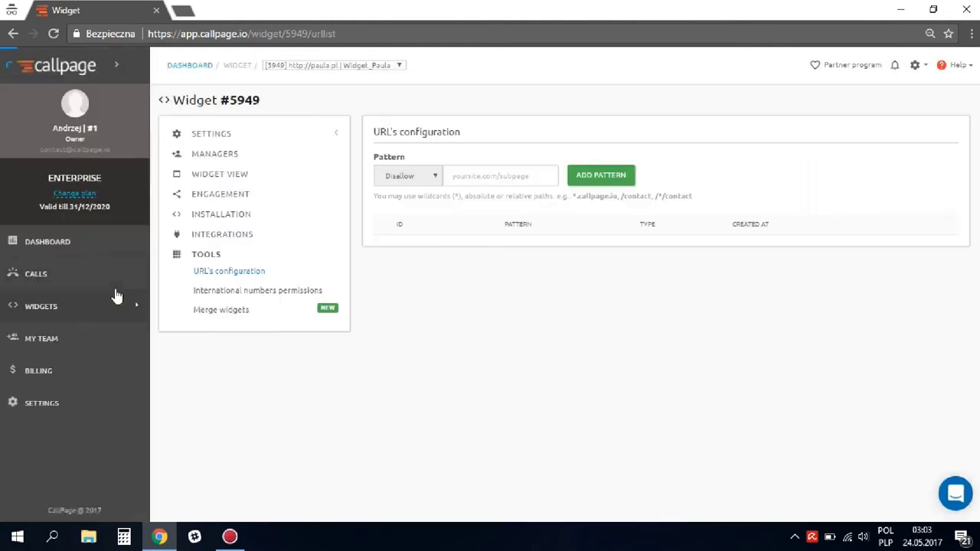